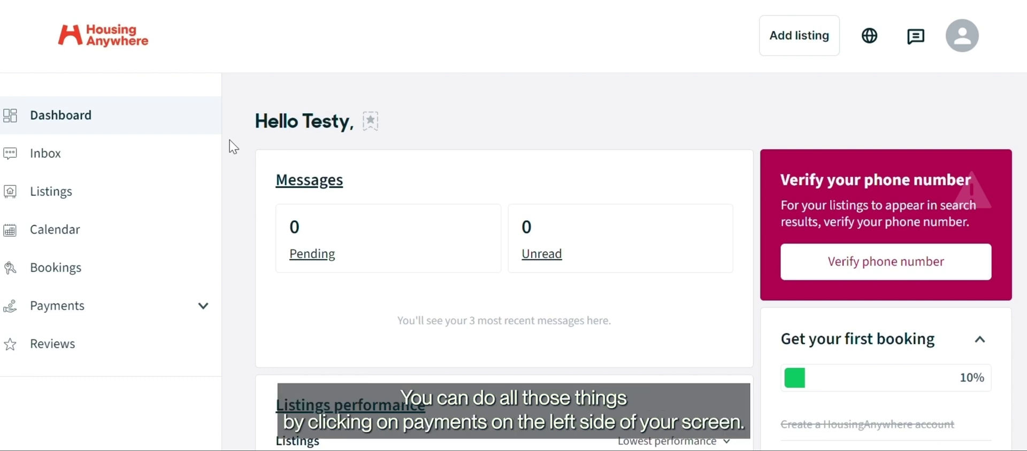
# Open Verify Identity under Payments and resend the email activation link.
pyautogui.click(171, 316)
pyautogui.scroll(-3, 171, 316)
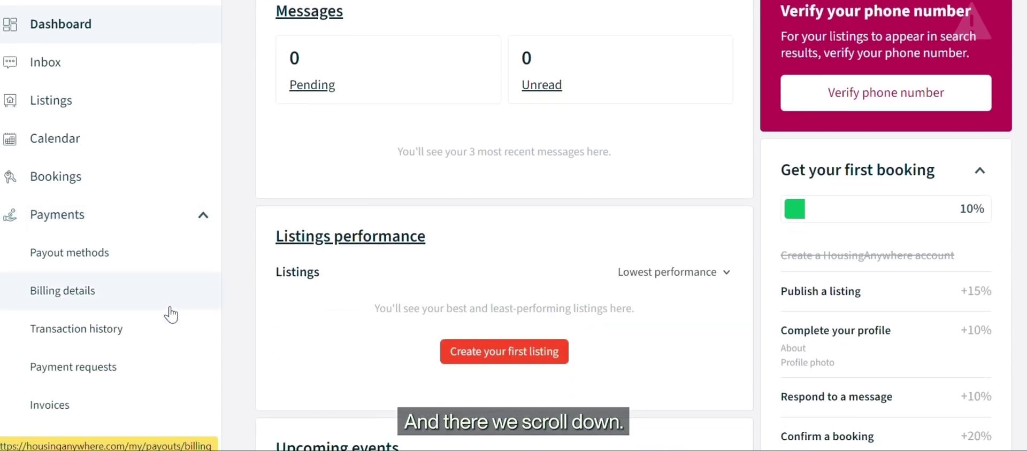
pyautogui.scroll(-10, 171, 315)
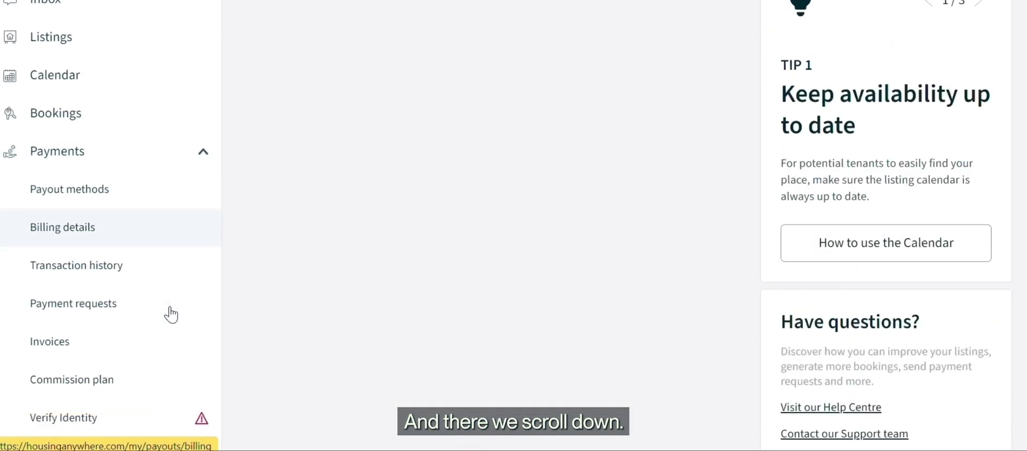
pyautogui.scroll(-4, 171, 316)
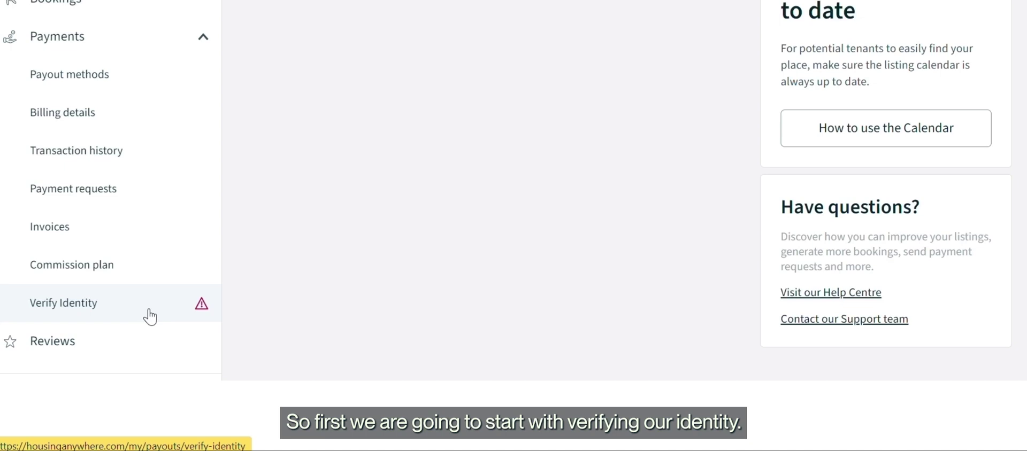
pyautogui.click(149, 316)
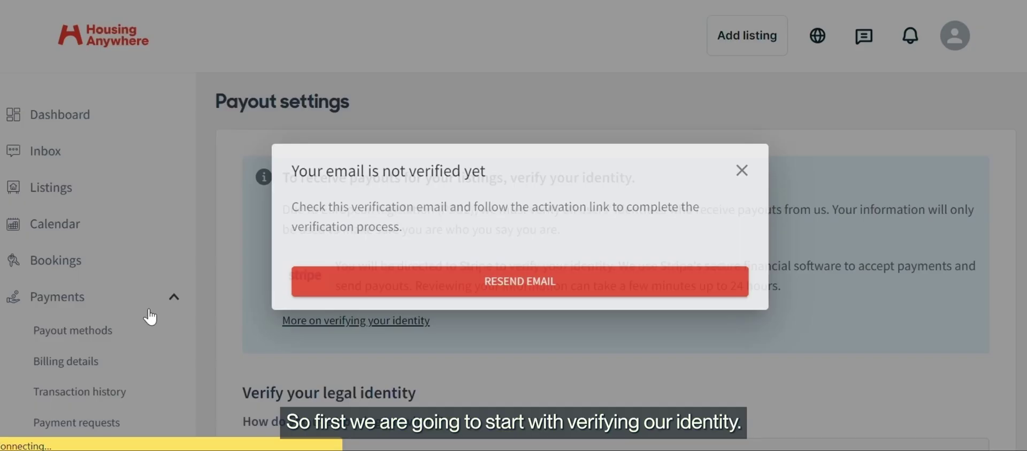
pyautogui.click(534, 283)
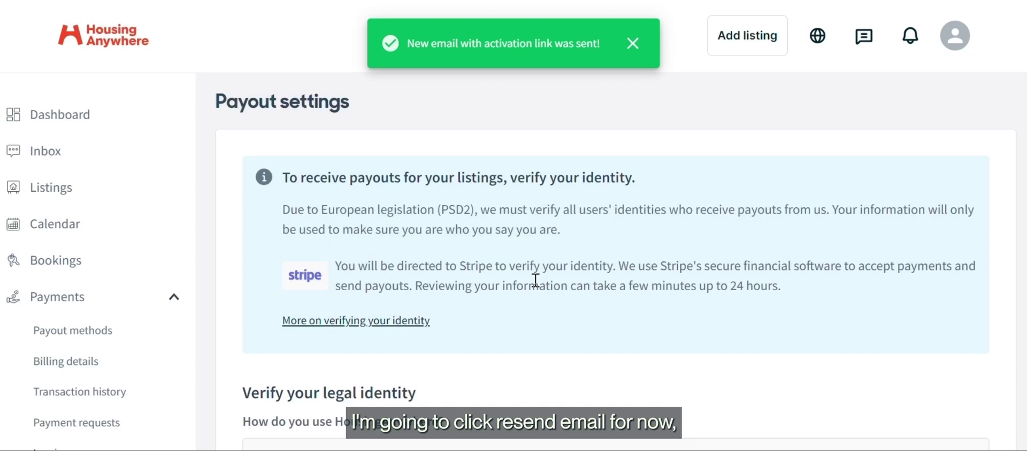
# Choose Natural person and enter the landlord's first and last name.
pyautogui.scroll(-4, 535, 280)
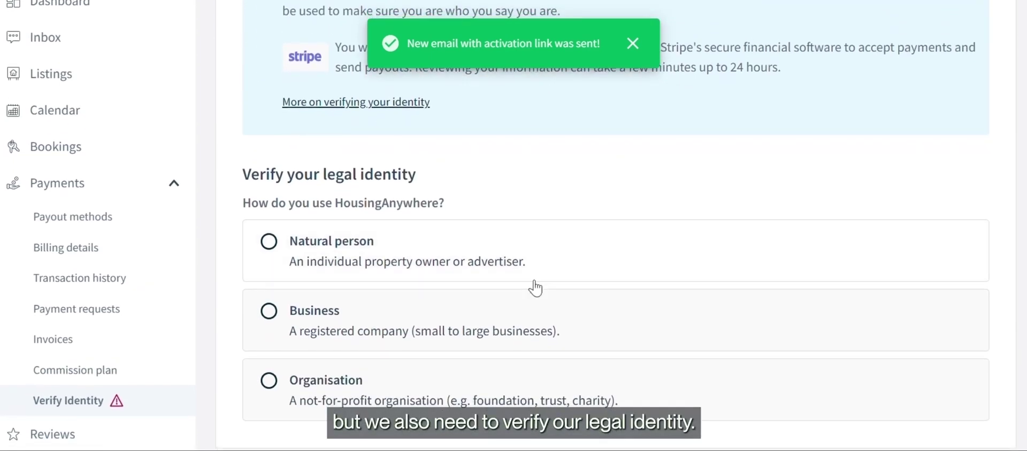
pyautogui.scroll(-2, 535, 289)
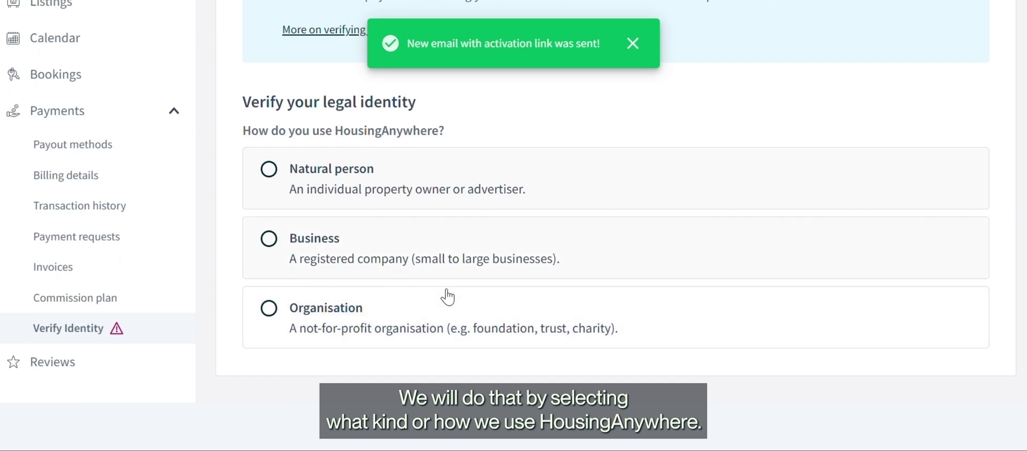
pyautogui.click(516, 183)
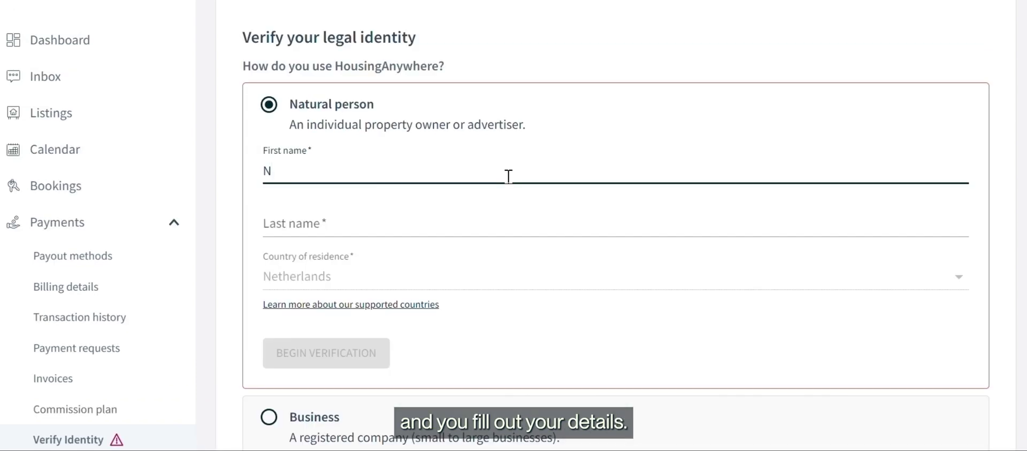
pyautogui.press('Tab')
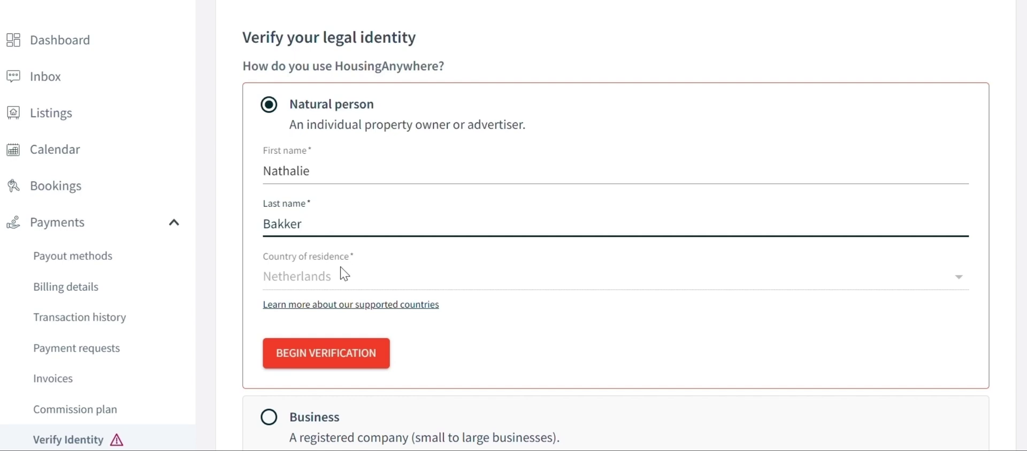
# Start Stripe verification and enter the landlord's email address and date of birth.
pyautogui.click(336, 367)
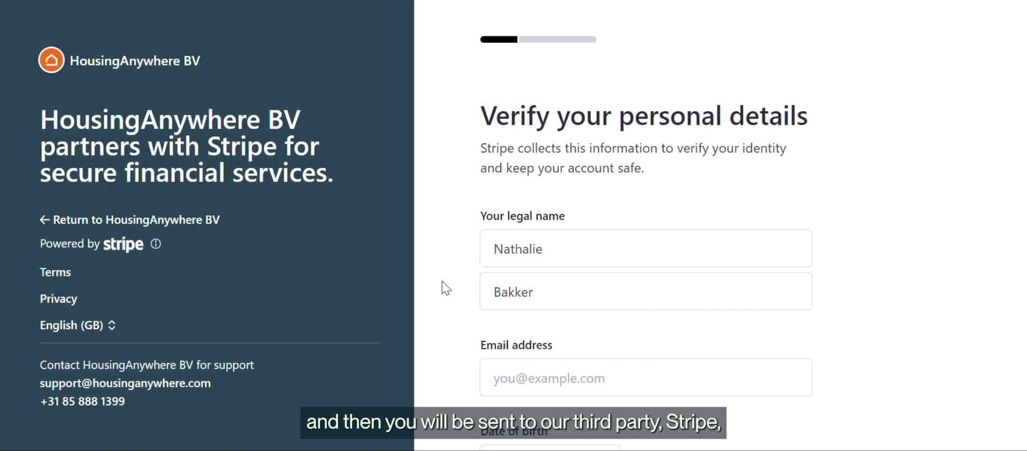
pyautogui.scroll(-2, 444, 288)
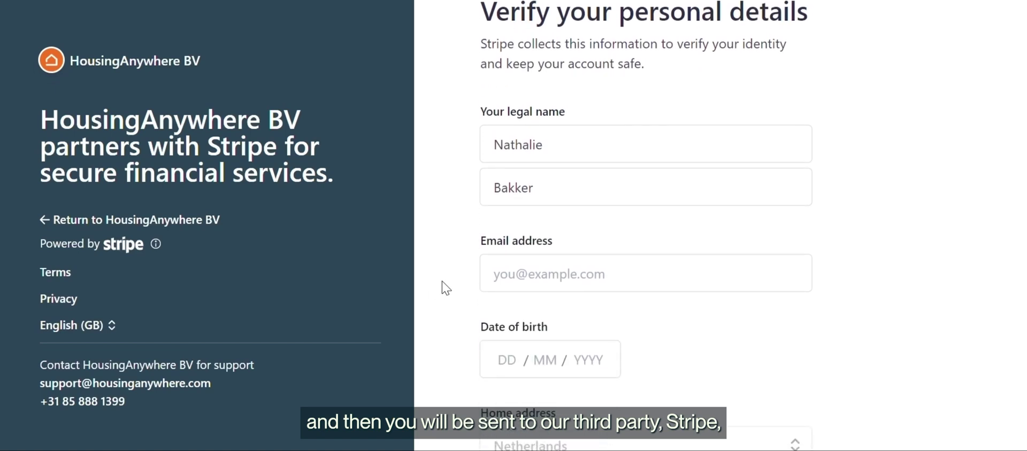
pyautogui.scroll(-2, 445, 287)
pyautogui.click(563, 189)
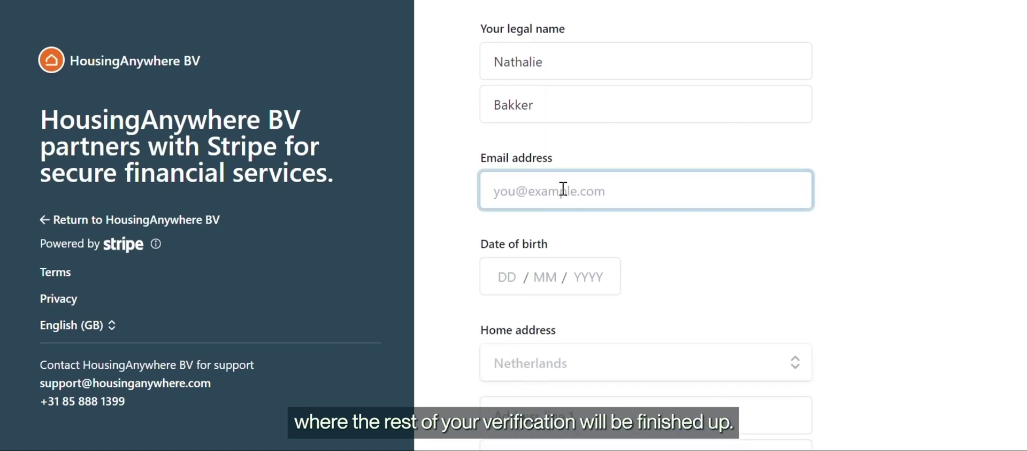
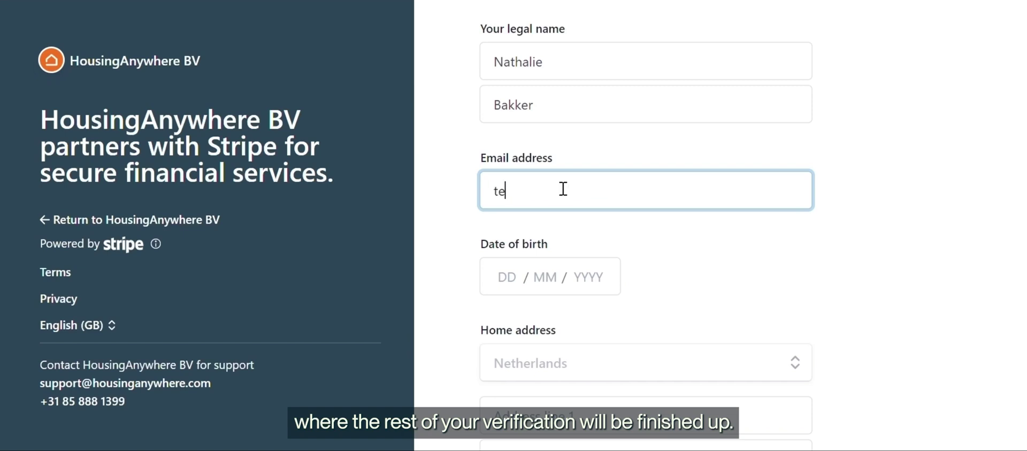
pyautogui.scroll(-2, 529, 193)
pyautogui.click(496, 197)
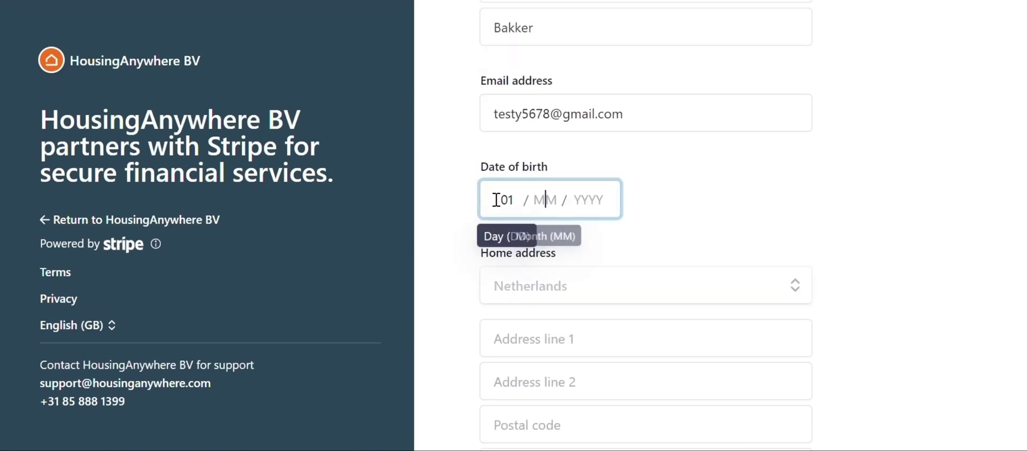
pyautogui.write('01012000')
# Fill in the home address, postal code, city and phone number.
pyautogui.scroll(-3, 735, 225)
pyautogui.click(731, 174)
pyautogui.click(657, 282)
pyautogui.write('1234AB')
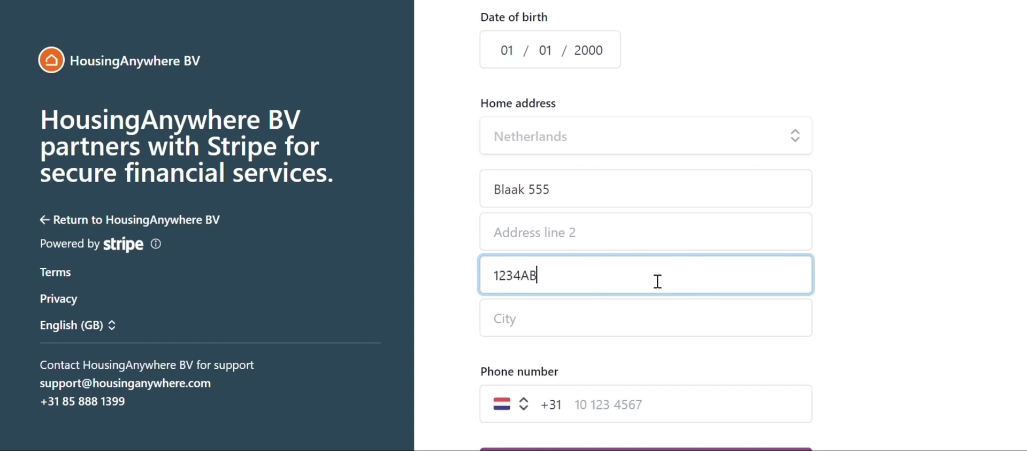
pyautogui.scroll(-1, 658, 282)
pyautogui.click(657, 282)
pyautogui.write('Rotterdam')
pyautogui.scroll(-2, 657, 282)
pyautogui.click(652, 277)
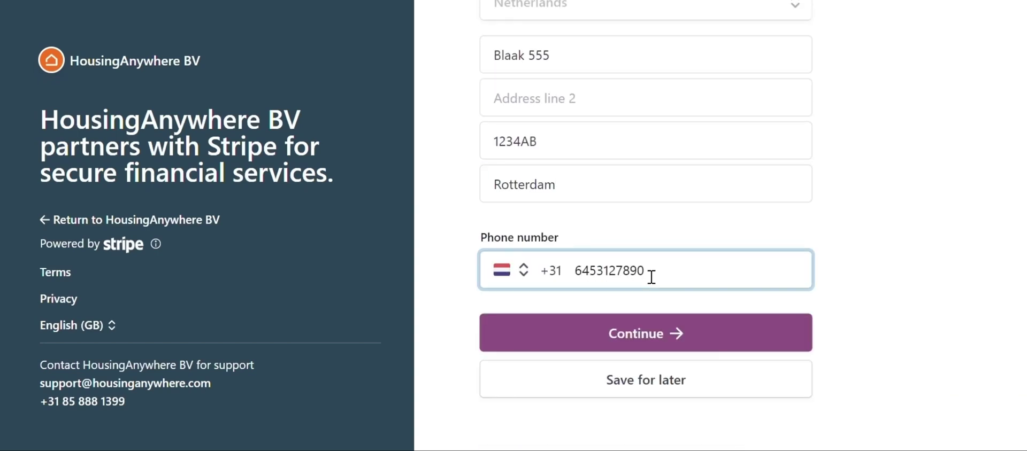
pyautogui.press('Tab')
# Review the entered details, then agree to the terms and submit.
pyautogui.click(666, 348)
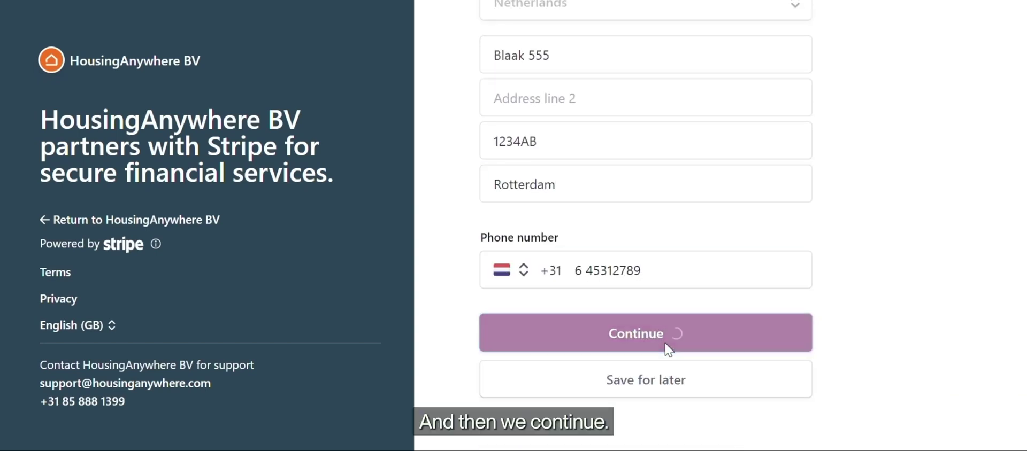
pyautogui.scroll(-1, 669, 350)
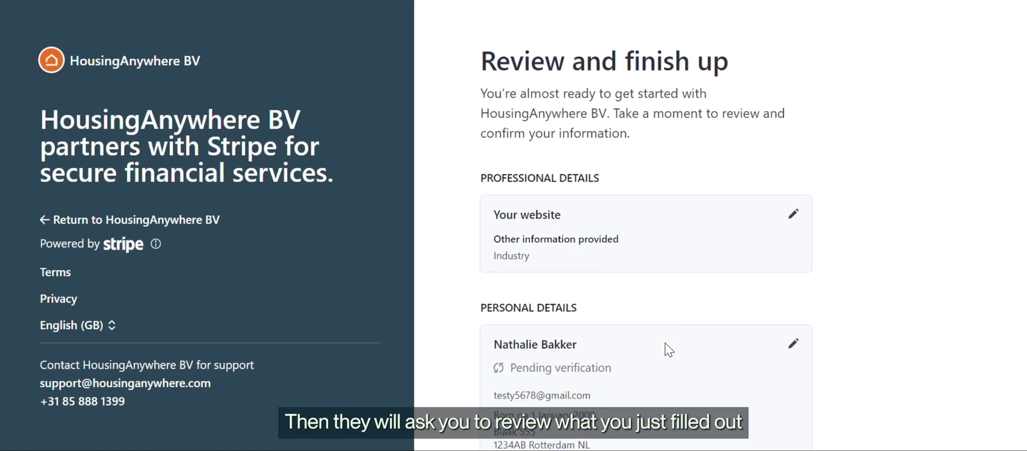
pyautogui.scroll(-5, 666, 351)
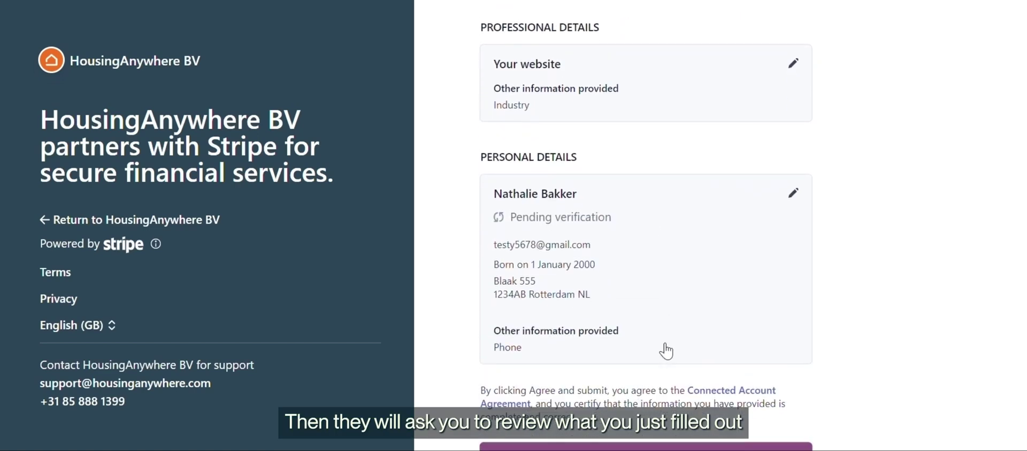
pyautogui.click(666, 345)
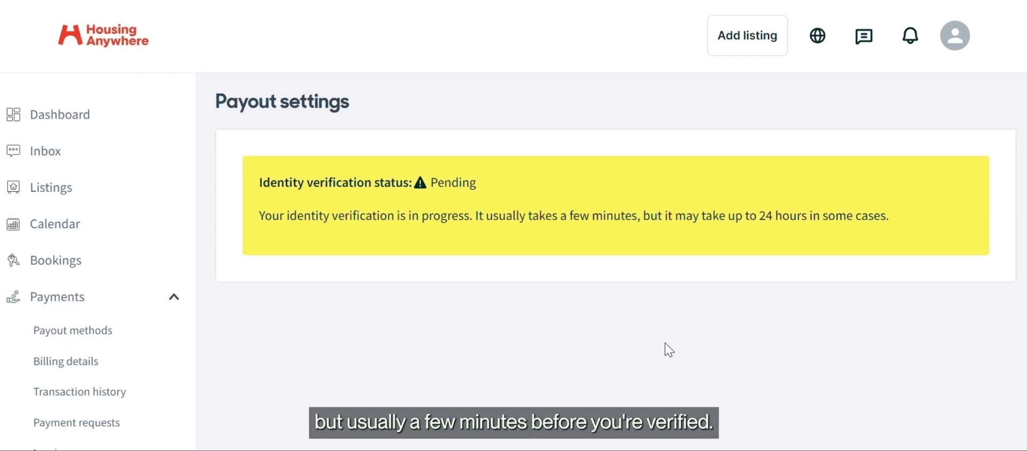
# Scroll Payout settings to the Pending identity verification notice (up to 24 hours).
pyautogui.scroll(-2, 335, 343)
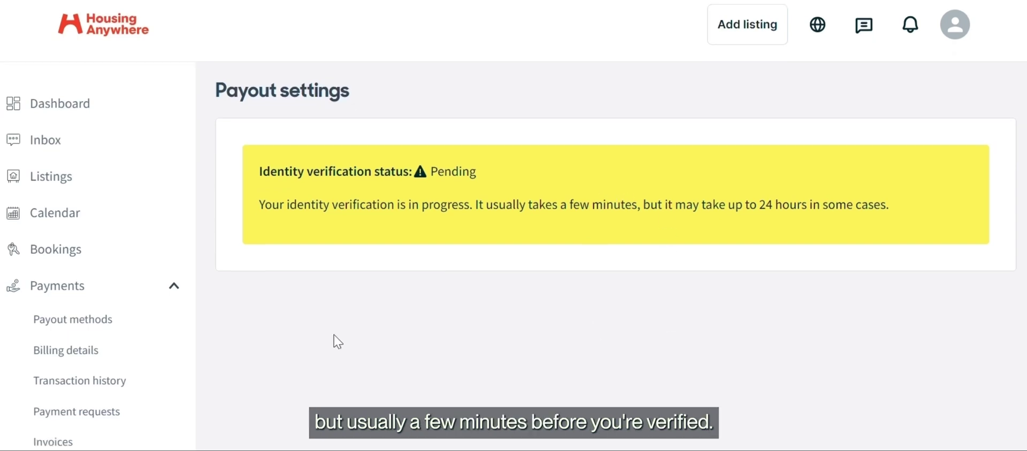
pyautogui.scroll(-2, 338, 342)
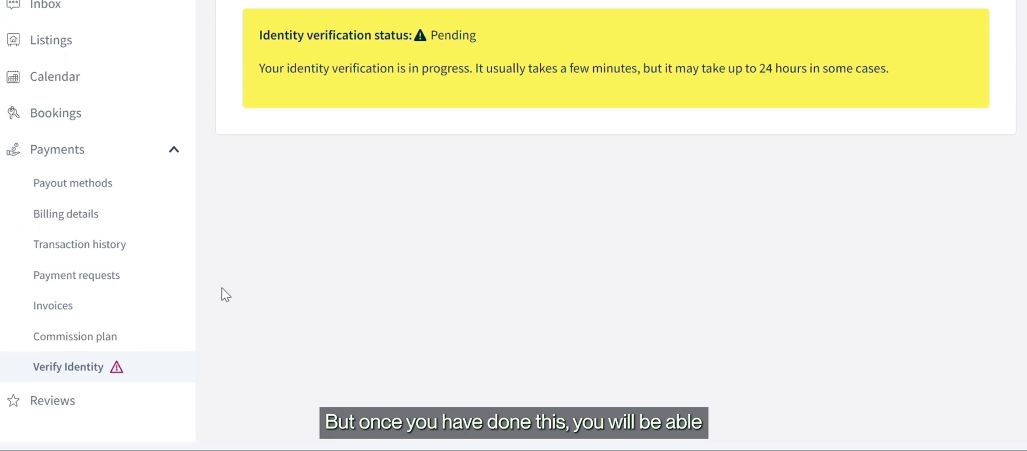
# Add a billing address with alias 'Berlin Office' and the person's first and last name.
pyautogui.click(137, 226)
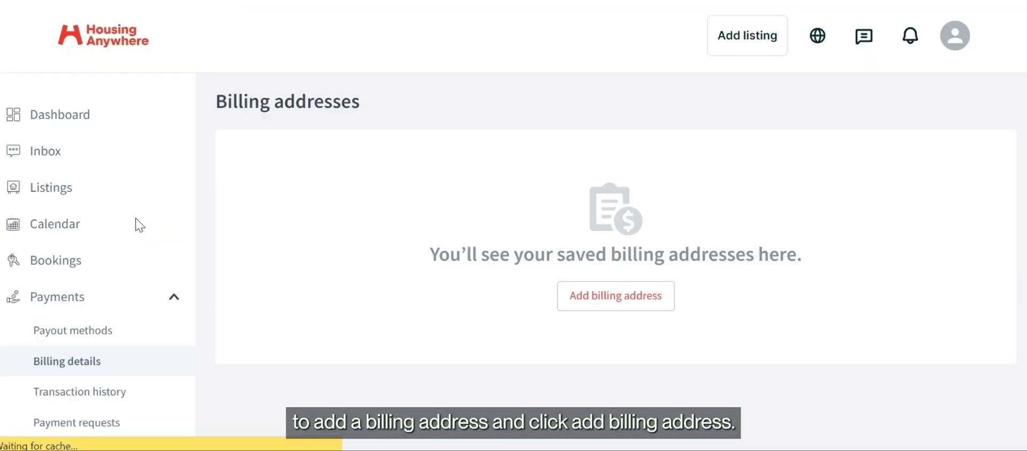
pyautogui.click(642, 309)
pyautogui.click(544, 138)
pyautogui.write('Berlin Office')
pyautogui.scroll(-1, 454, 217)
pyautogui.click(448, 198)
pyautogui.press('Tab')
# Set country to Netherlands, fill street, city and postal code, and submit the address.
pyautogui.press('Tab')
pyautogui.write('Netherlands')
pyautogui.click(438, 285)
pyautogui.click(436, 332)
pyautogui.write('Rotterdam')
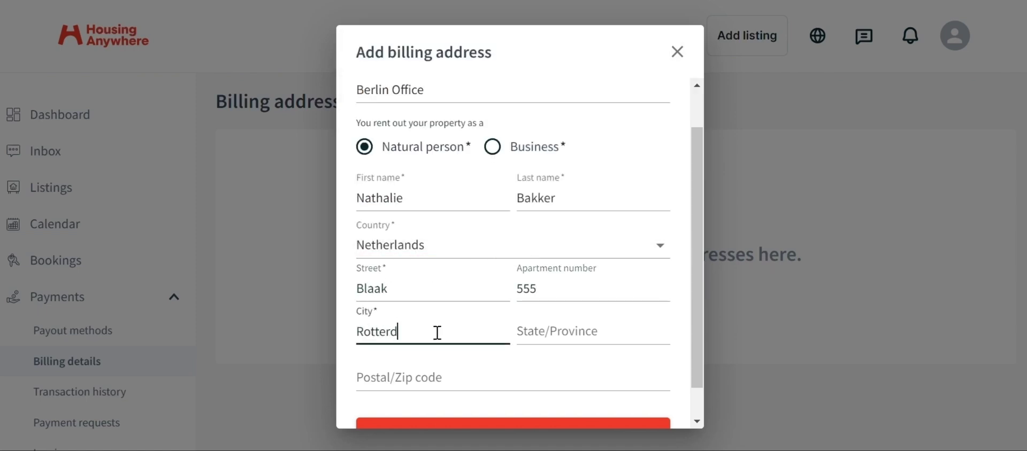
pyautogui.press('Tab')
pyautogui.write('1234AB')
pyautogui.scroll(-1, 437, 333)
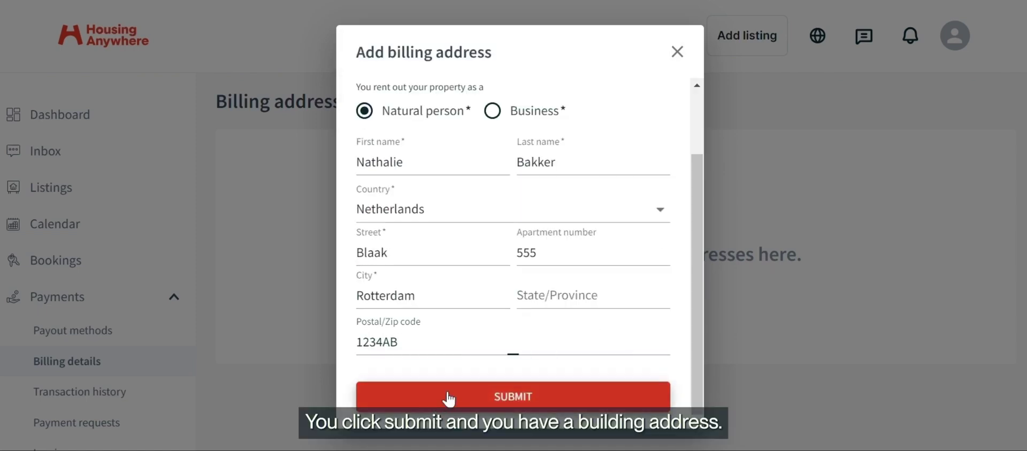
pyautogui.click(448, 392)
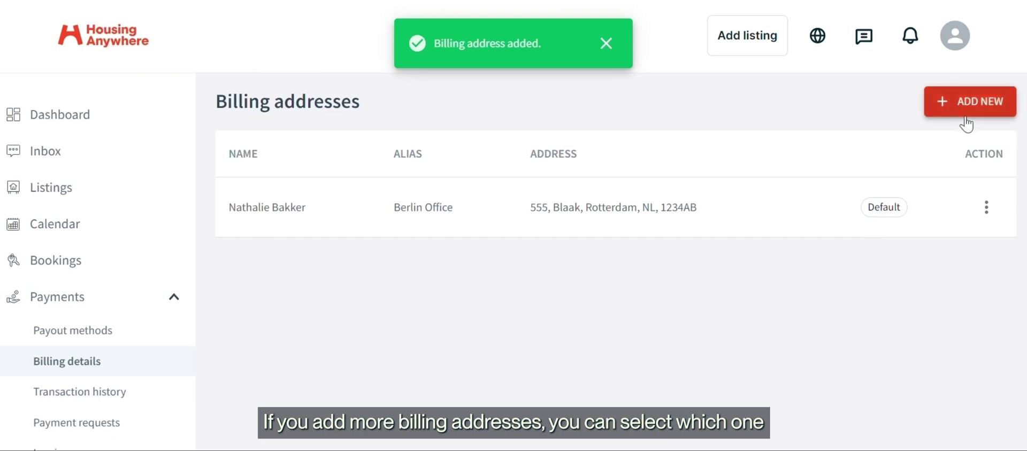
# Check the saved Berlin Office address's options menu and close it without editing.
pyautogui.click(987, 207)
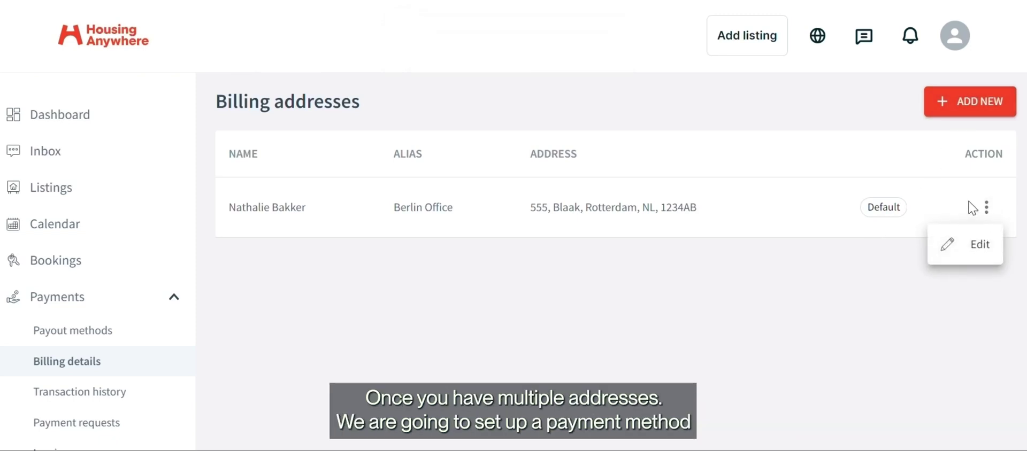
pyautogui.click(854, 287)
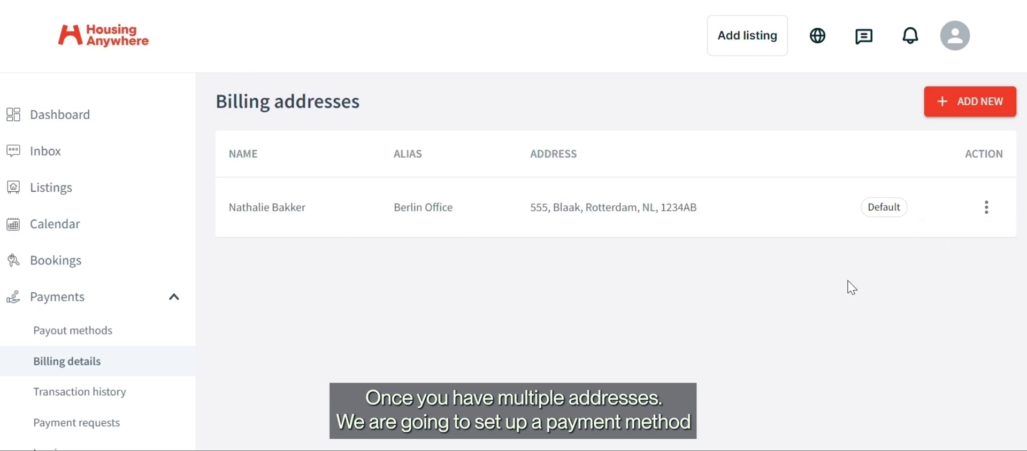
pyautogui.scroll(-1, 367, 353)
pyautogui.scroll(-3, 367, 353)
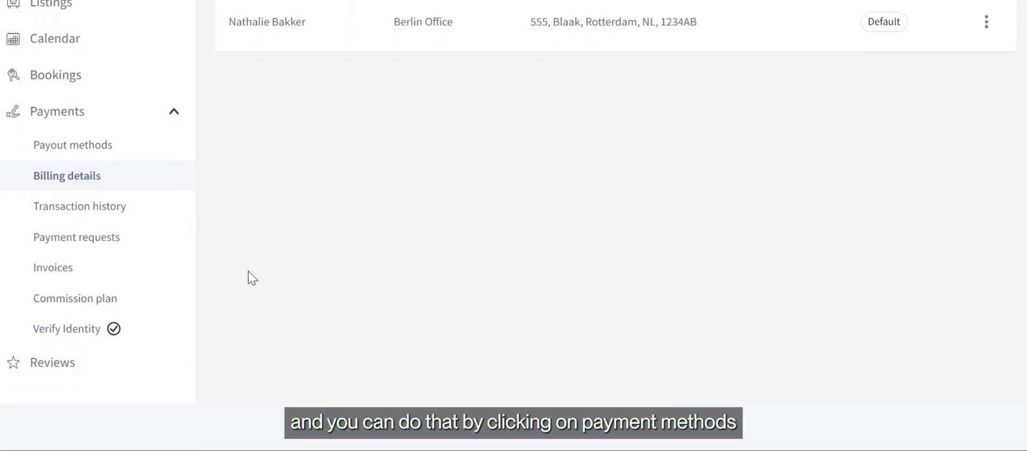
# Add a new IBAN payout method and pick its payout currency from the list.
pyautogui.click(145, 156)
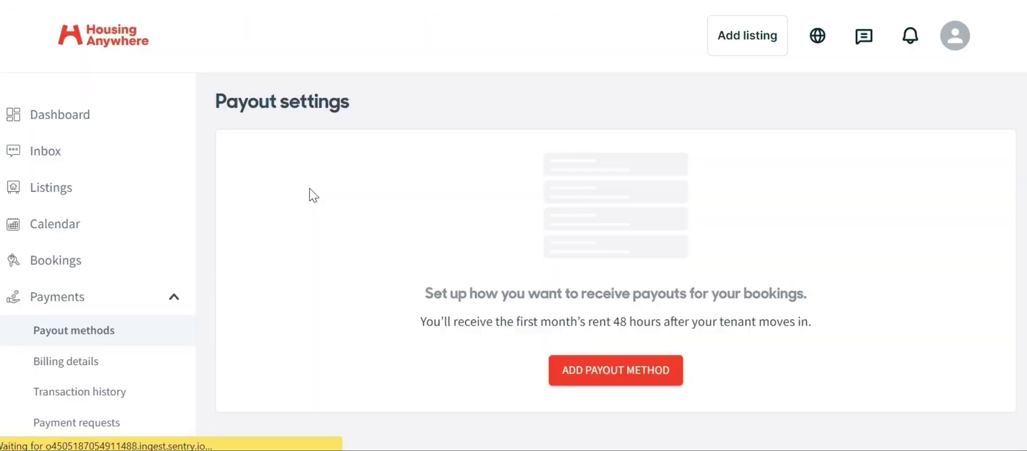
pyautogui.scroll(-2, 313, 196)
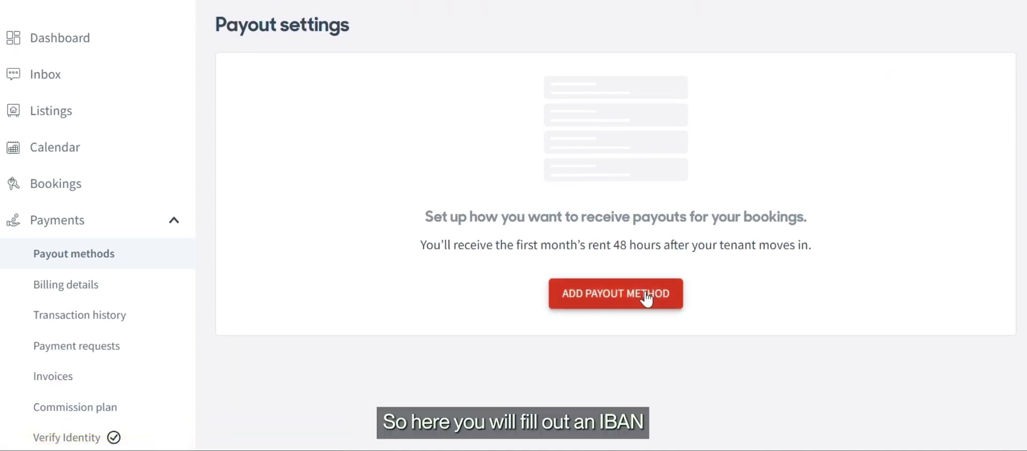
pyautogui.click(647, 297)
pyautogui.click(410, 95)
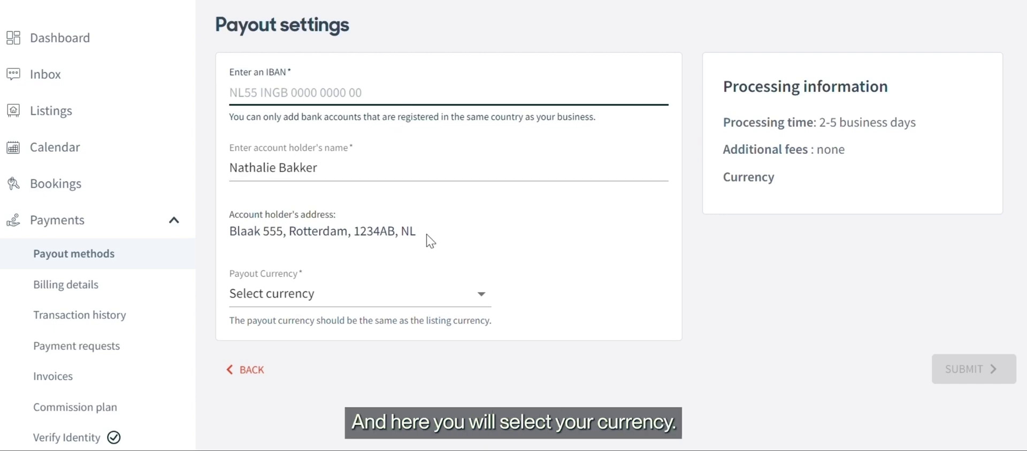
pyautogui.click(431, 305)
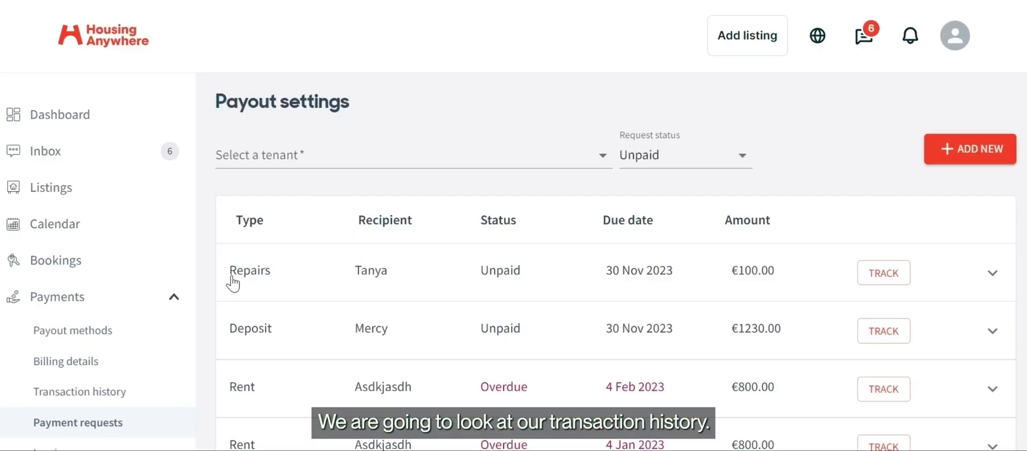
# Open Transaction history showing the two paid-out payouts of €1500.00 and €975.80.
pyautogui.scroll(-3, 203, 304)
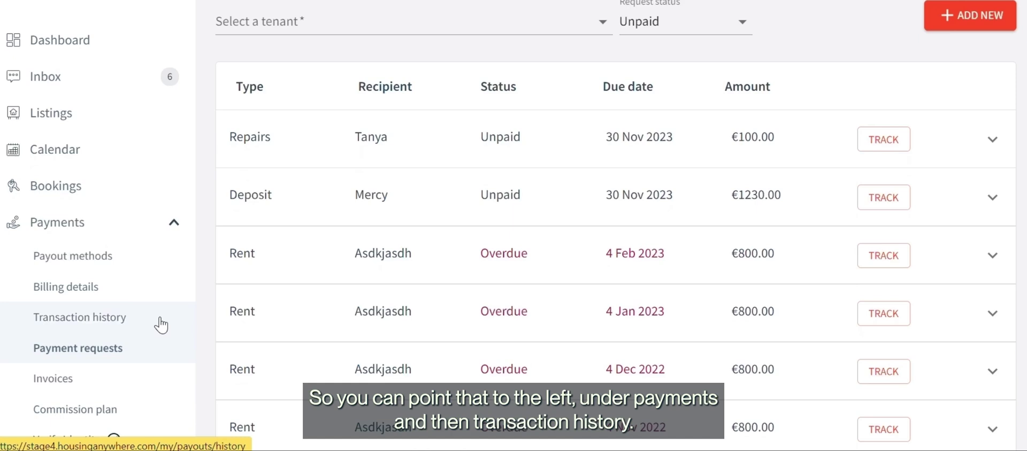
pyautogui.click(131, 324)
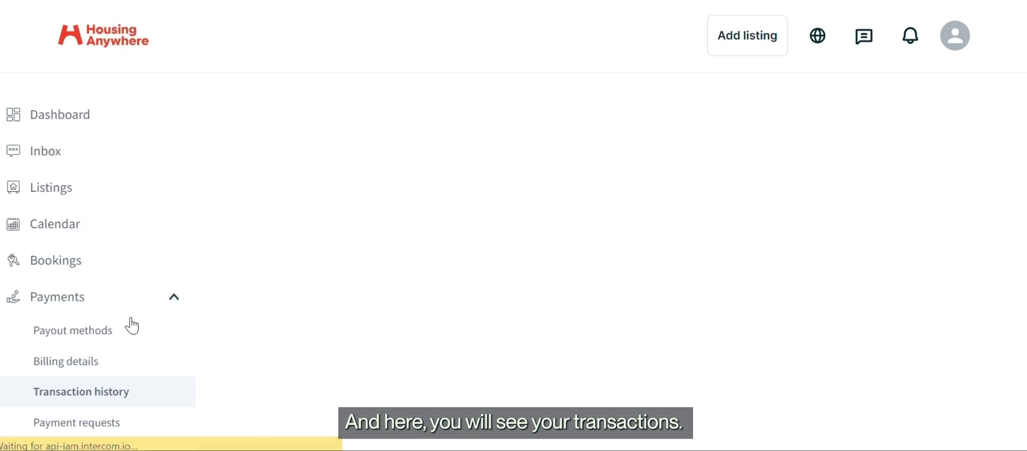
pyautogui.scroll(-1, 262, 286)
pyautogui.scroll(-2, 262, 286)
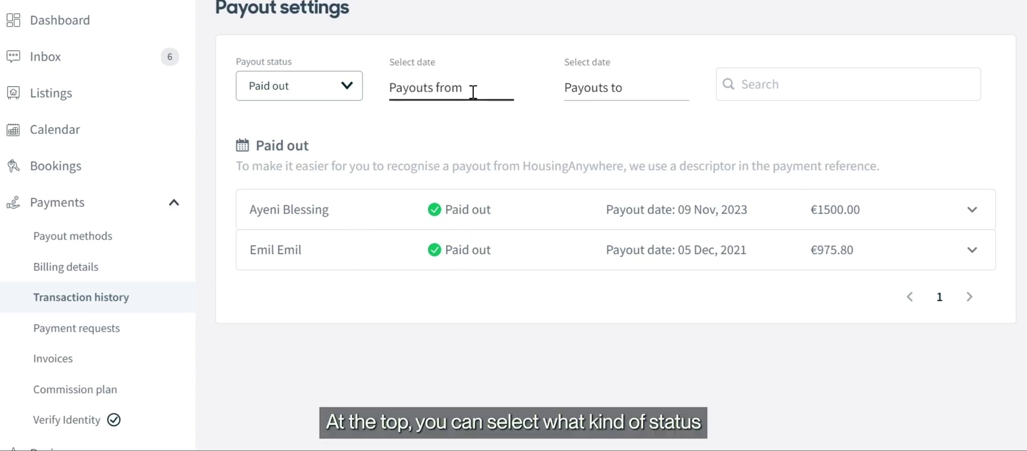
# Keep the Payout status filter on Paid out and focus the date and search fields.
pyautogui.click(353, 85)
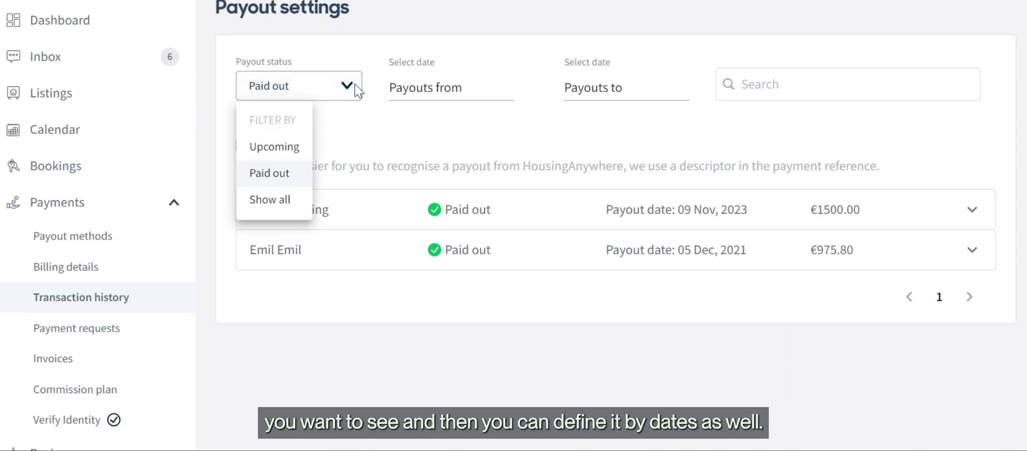
pyautogui.click(466, 84)
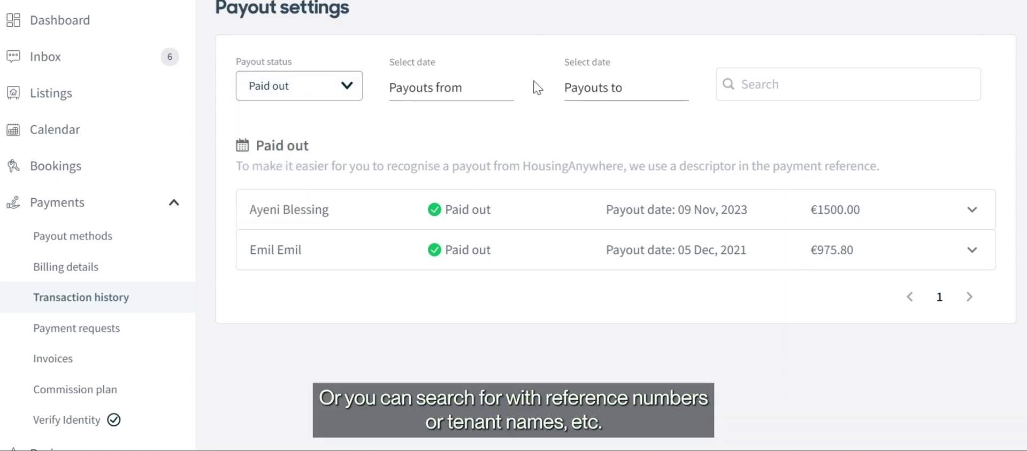
pyautogui.click(775, 87)
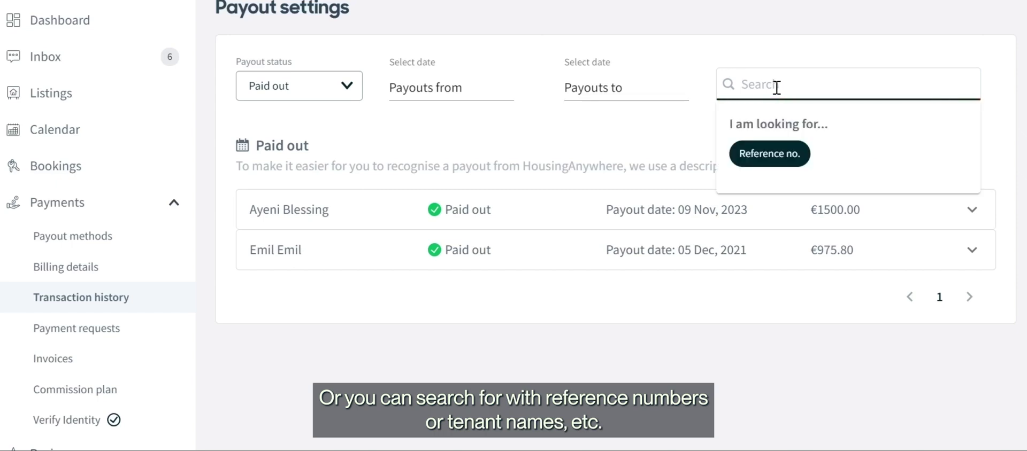